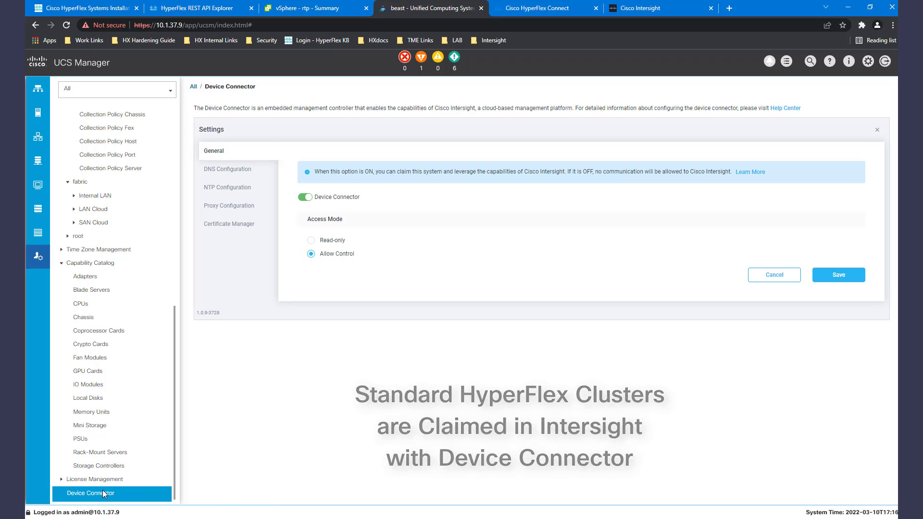
# Discard the UCS settings and show beast's Device Connector, claimed in Intersight with Allow Control.
pyautogui.click(763, 279)
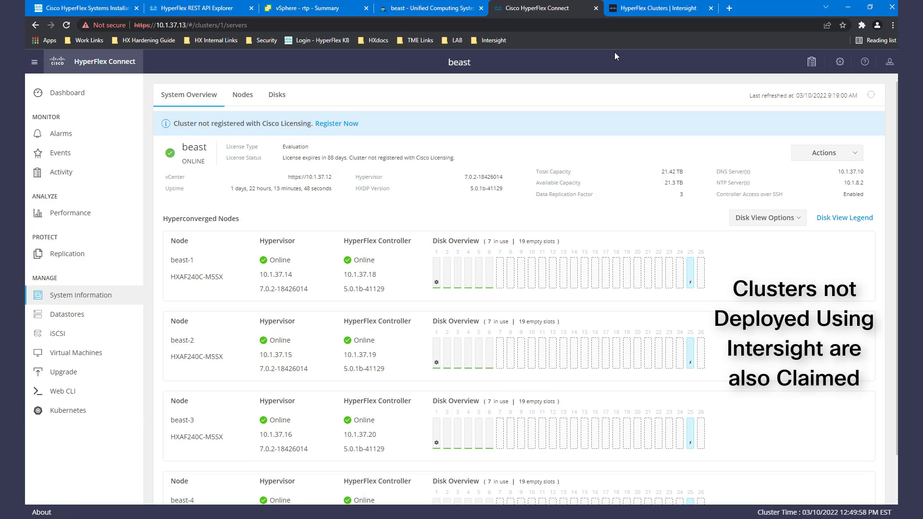
pyautogui.click(842, 61)
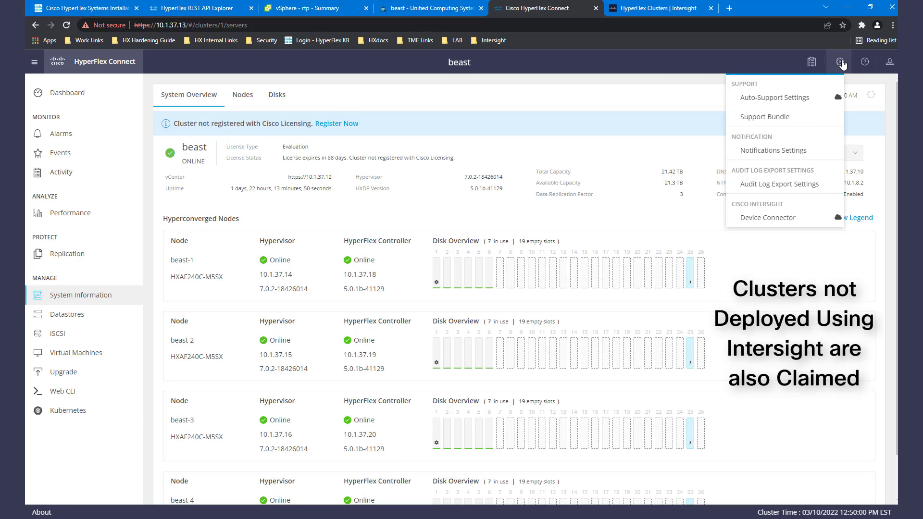
pyautogui.click(788, 219)
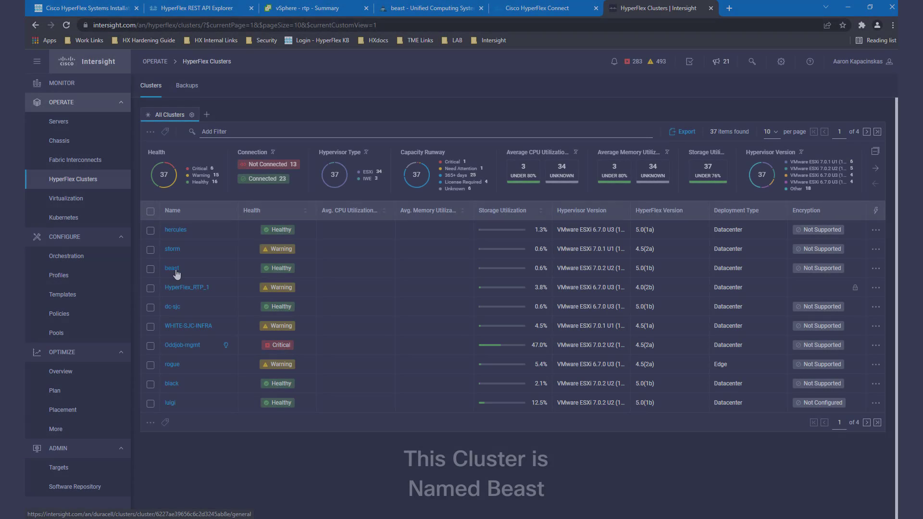
# Open beast's Operate > Encryption section, showing software encryption Not Supported with Intersight Key Manager.
pyautogui.click(176, 272)
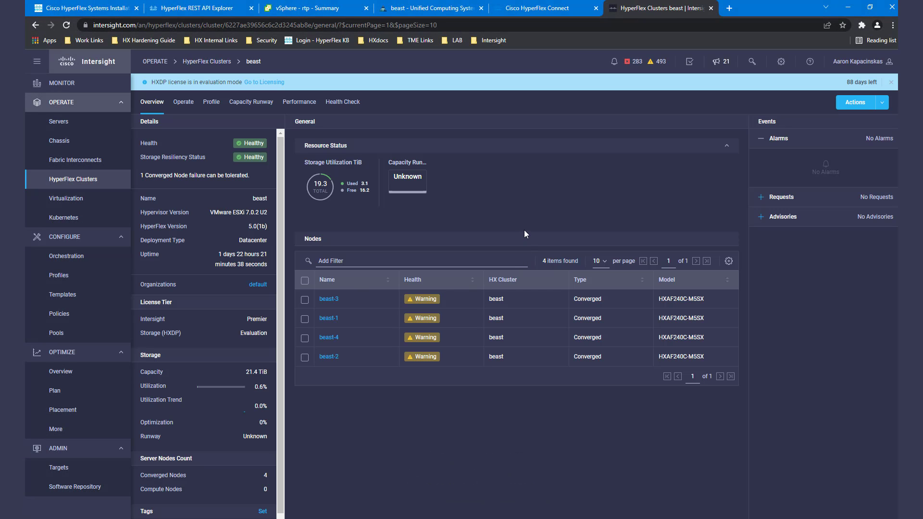
pyautogui.click(183, 102)
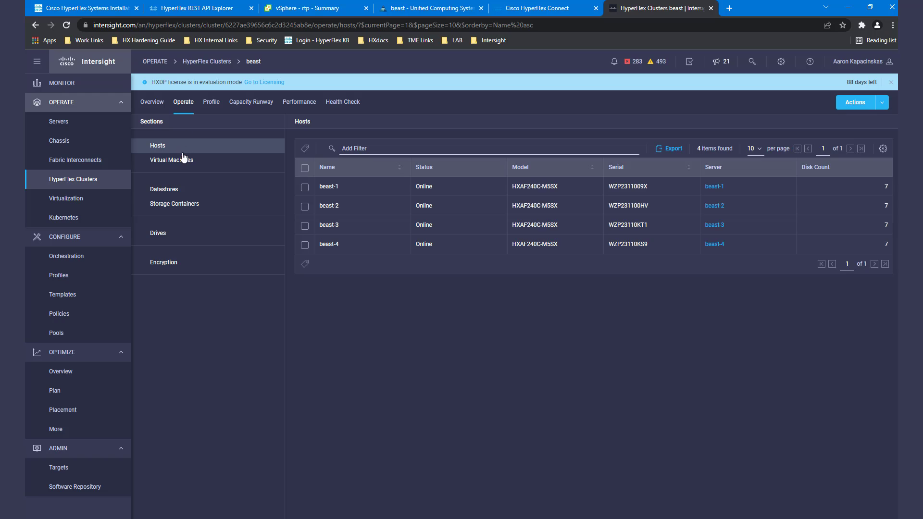
pyautogui.click(172, 263)
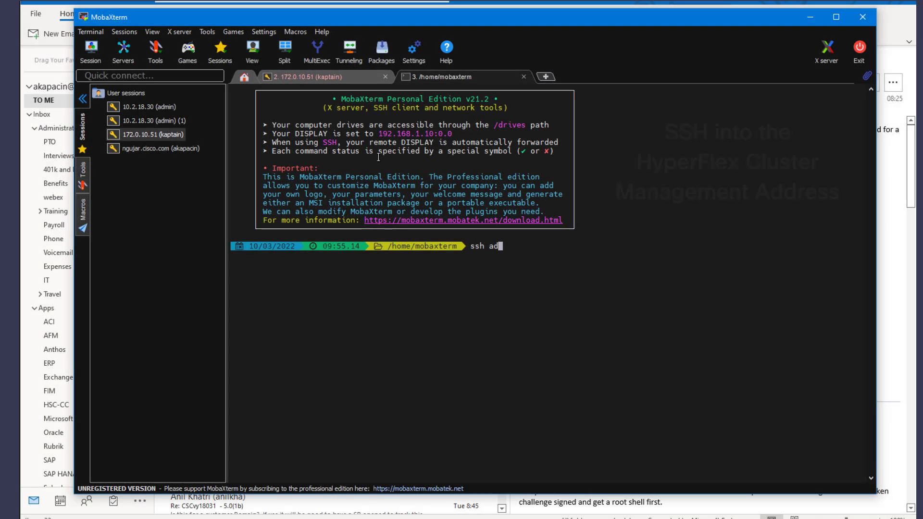
# SSH into the cluster at 10.1.37.13 as admin and list the home folder.
pyautogui.write('min@10.1.37.13')
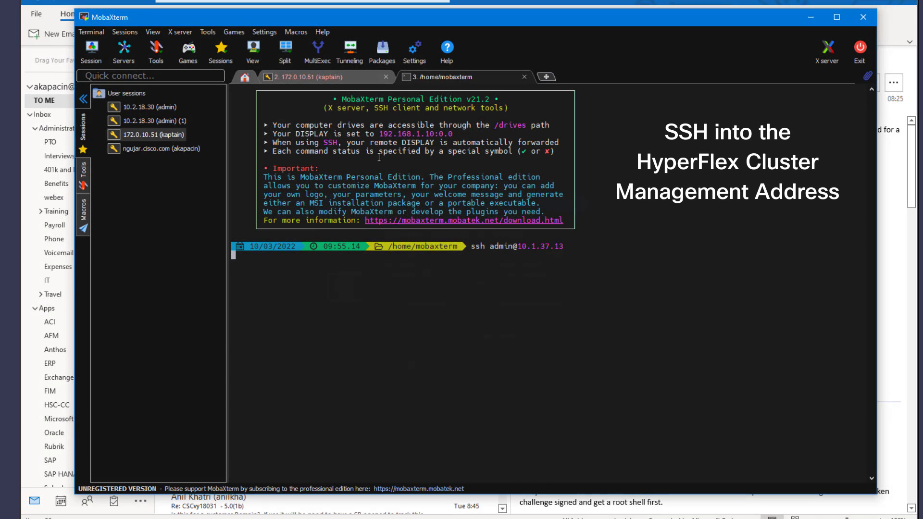
pyautogui.press('Return')
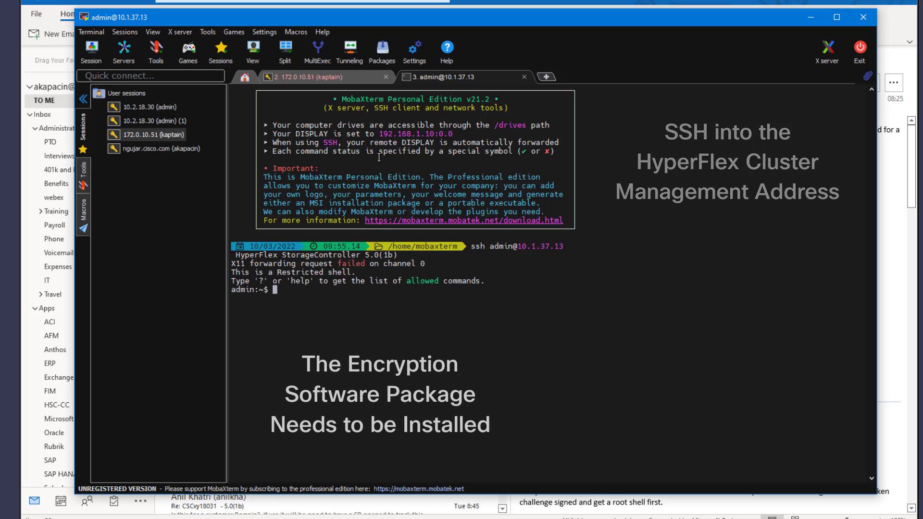
pyautogui.press('Return')
pyautogui.press('Return')
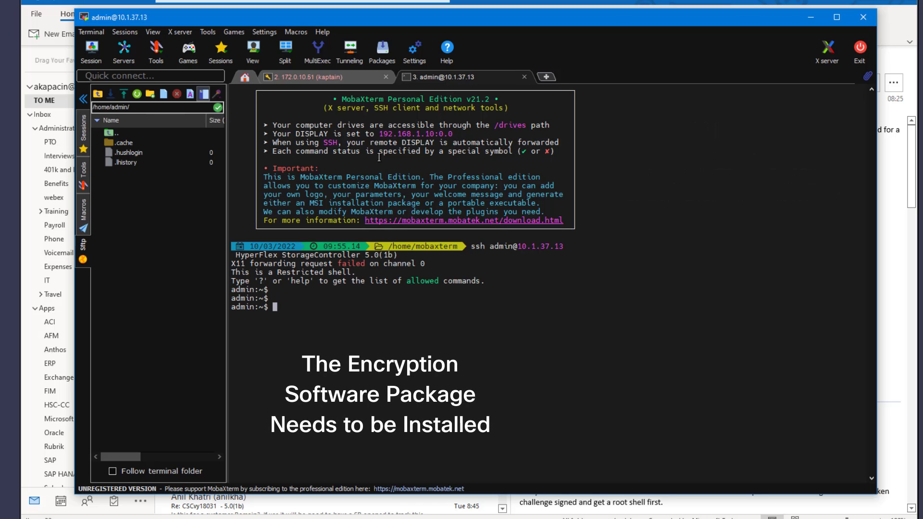
pyautogui.write('ls')
pyautogui.press('Return')
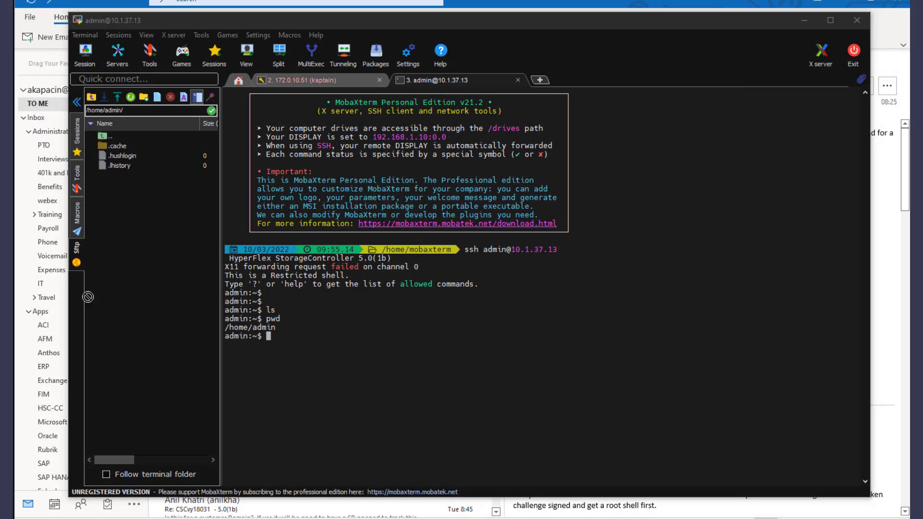
# Upload the storfs-se-core package to the admin home folder via SFTP and confirm it arrived.
pyautogui.moveTo(88, 296); pyautogui.dragTo(162, 283)
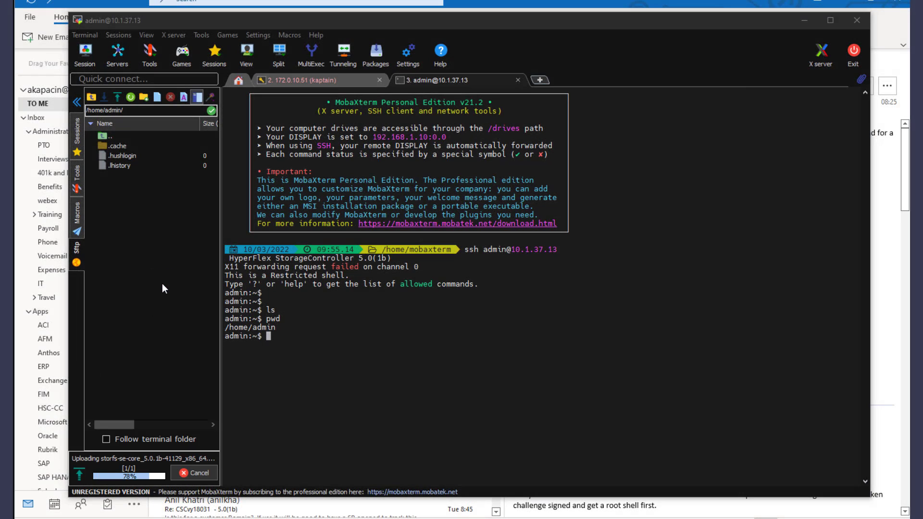
pyautogui.click(288, 301)
pyautogui.write('ls')
pyautogui.press('Return')
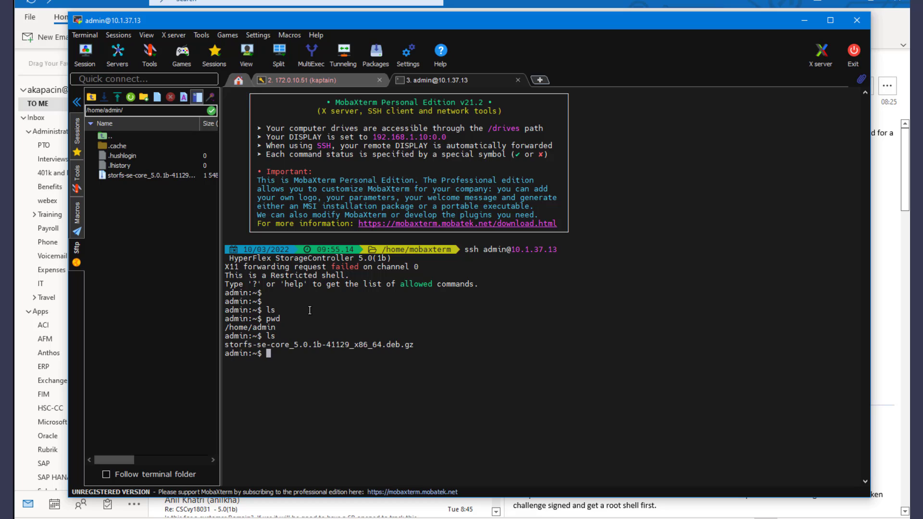
# Install the storfs-se-core package cluster-wide, then verify with hxcli encryption support.
pyautogui.write('priv install-package ')
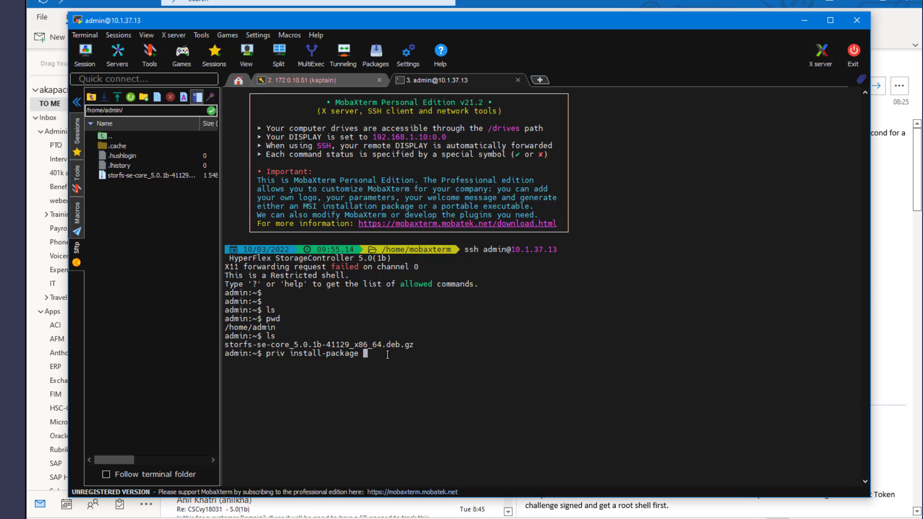
pyautogui.write('--cluster --path ')
pyautogui.write('/home/admin/stor')
pyautogui.press('Tab')
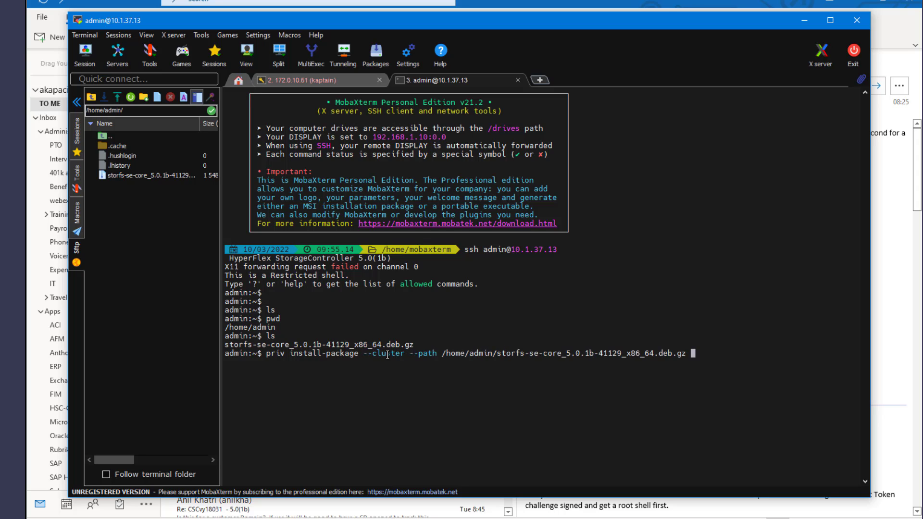
pyautogui.press('Return')
pyautogui.write('hxcli encryption suppo')
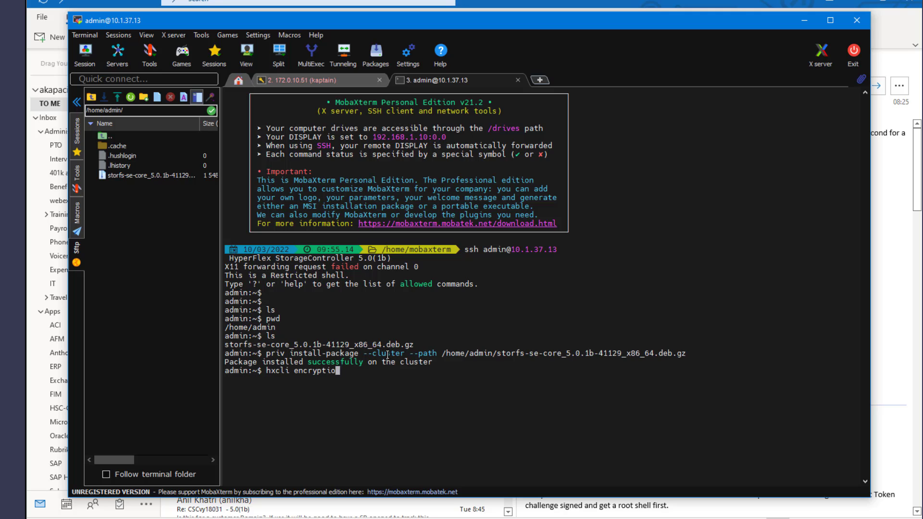
pyautogui.write('rt')
pyautogui.press('Return')
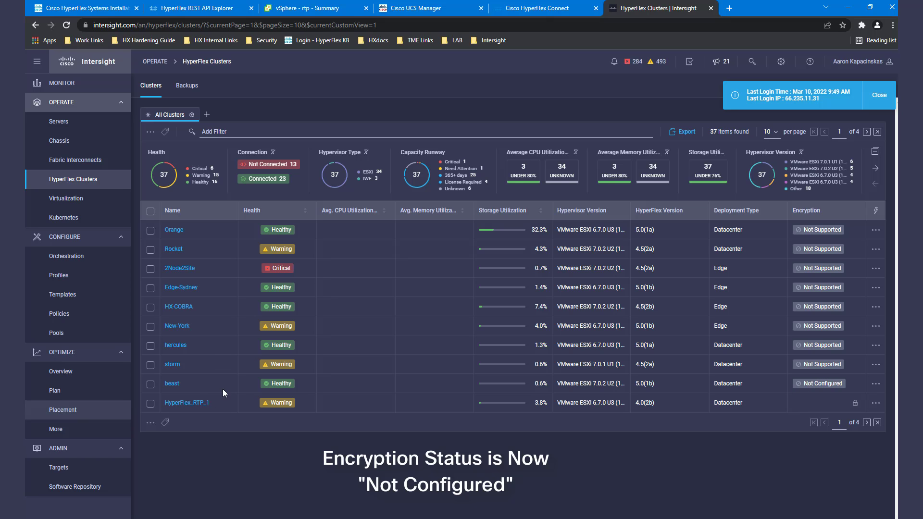
# Open beast's Encryption section, now Not Configured, and launch Configure Encryption.
pyautogui.click(173, 383)
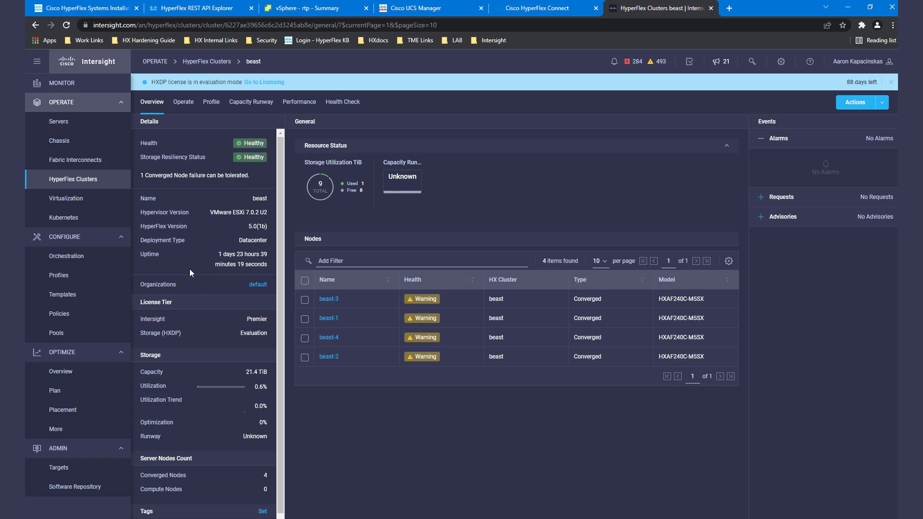
pyautogui.click(184, 102)
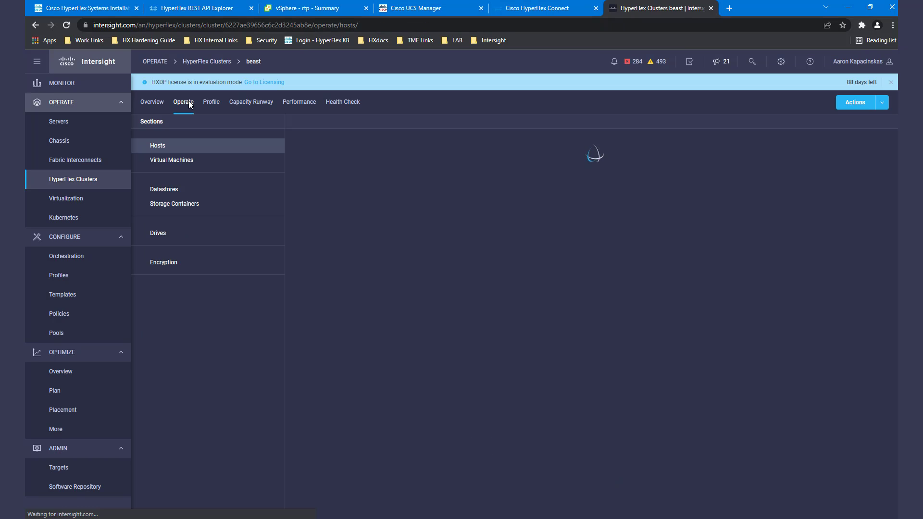
pyautogui.click(173, 263)
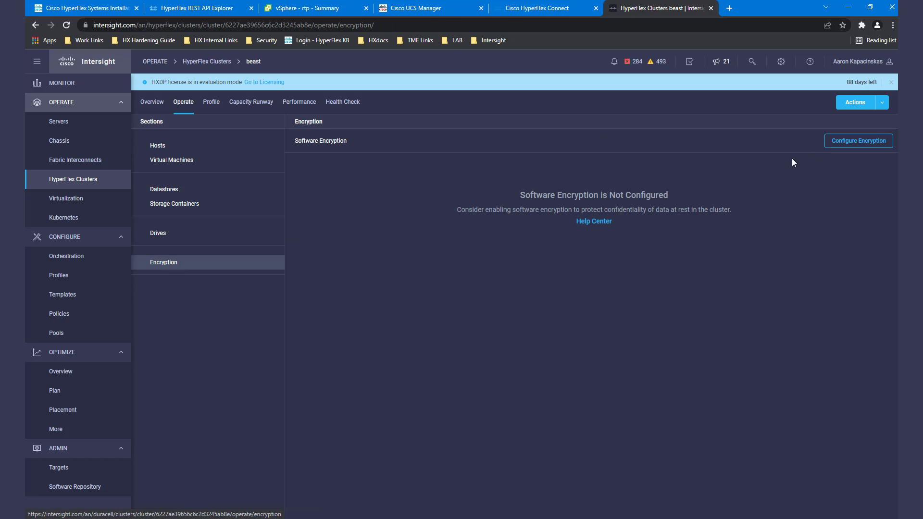
pyautogui.click(859, 144)
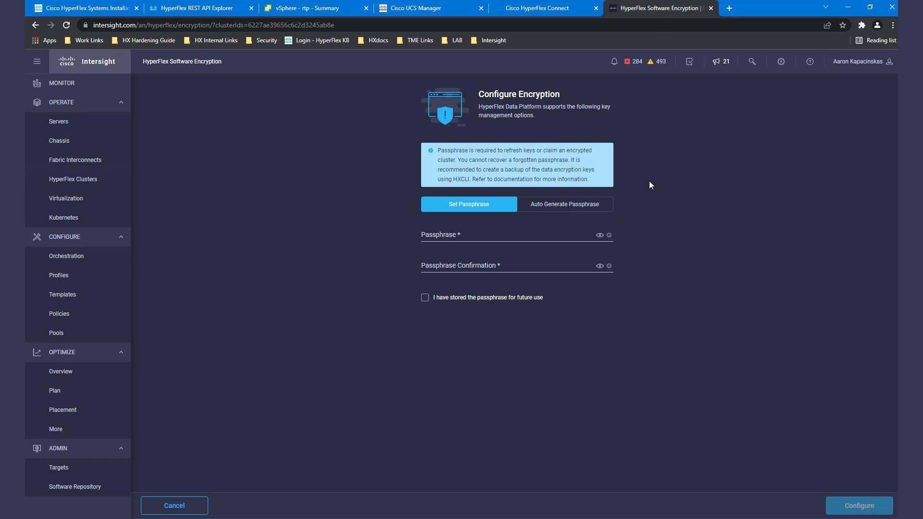
# Try Auto Generate Passphrase, then switch back to Set Passphrase and review the complexity requirements.
pyautogui.click(478, 236)
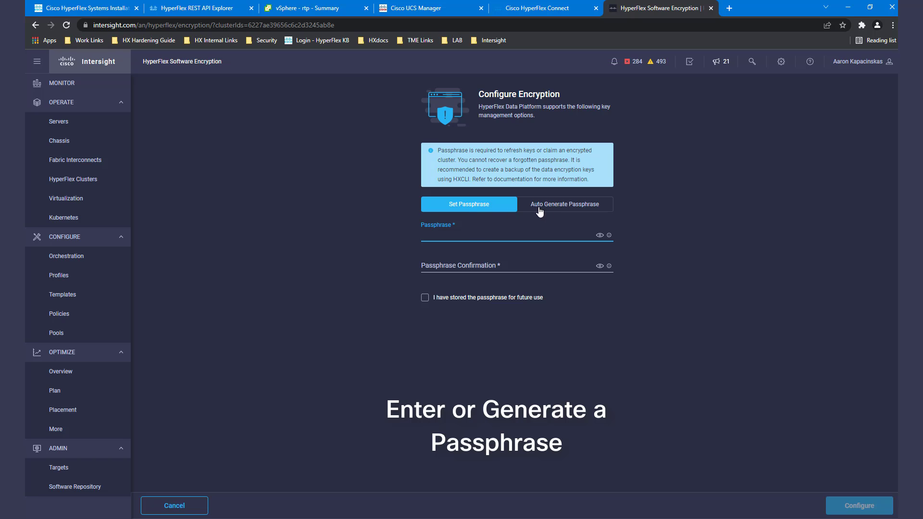
pyautogui.click(559, 206)
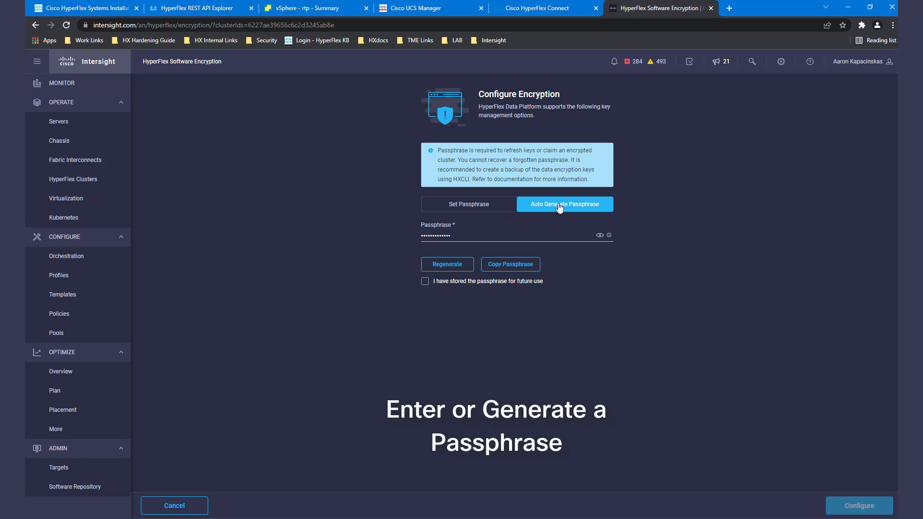
pyautogui.click(599, 237)
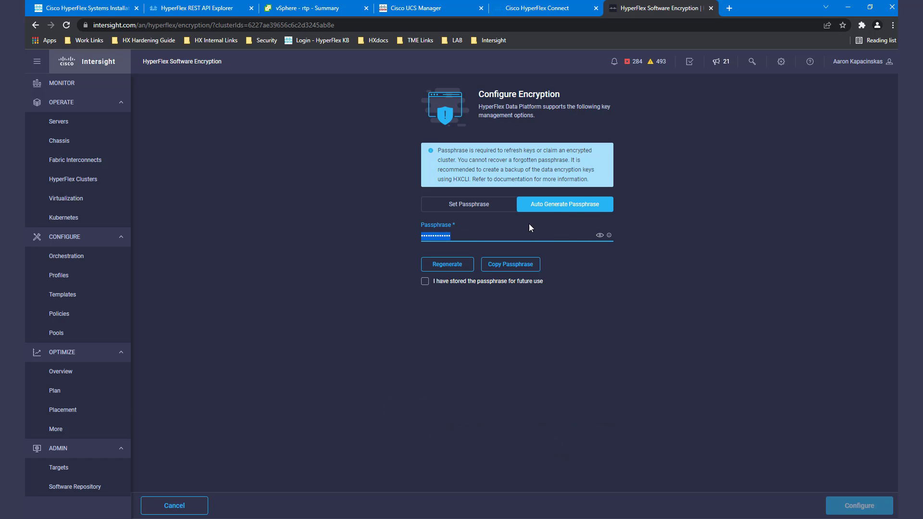
pyautogui.click(458, 207)
pyautogui.click(463, 234)
pyautogui.click(609, 235)
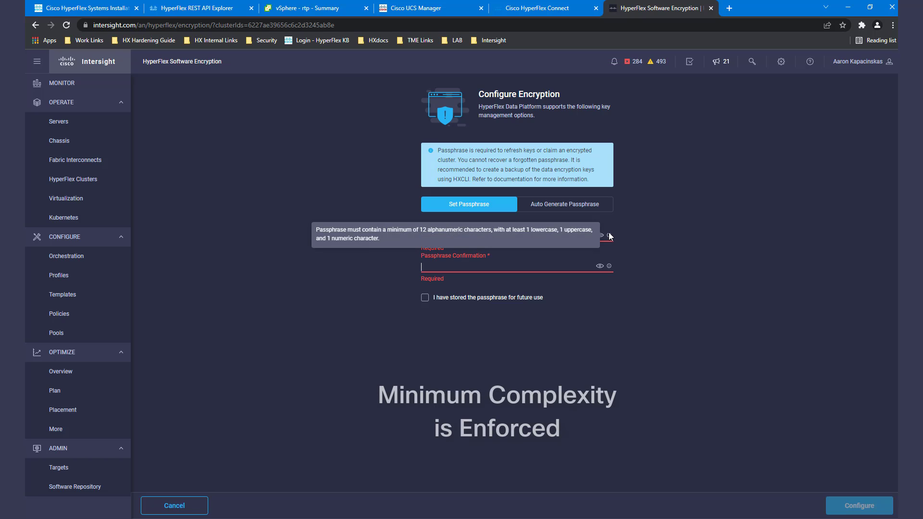
pyautogui.click(445, 237)
# Enter and confirm the custom passphrase, acknowledge it is stored, and submit the configuration.
pyautogui.write('a')
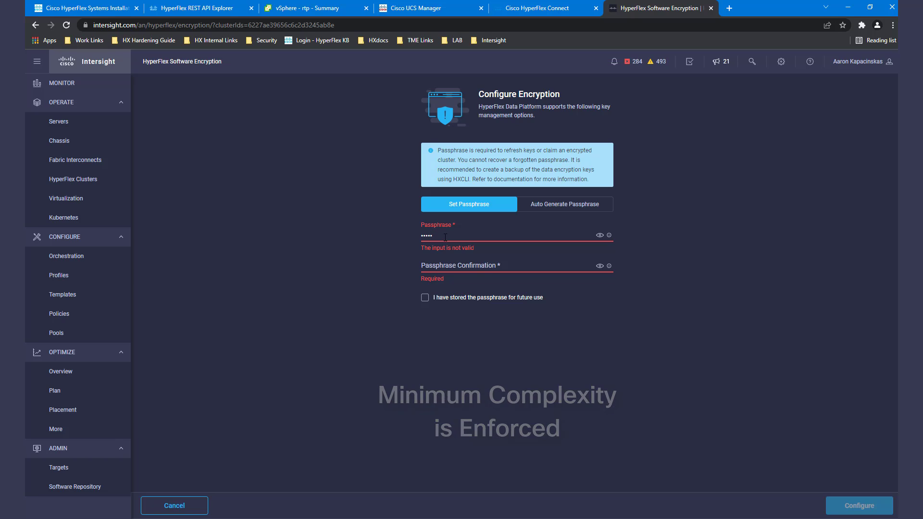
pyautogui.write('bcdefghijkl')
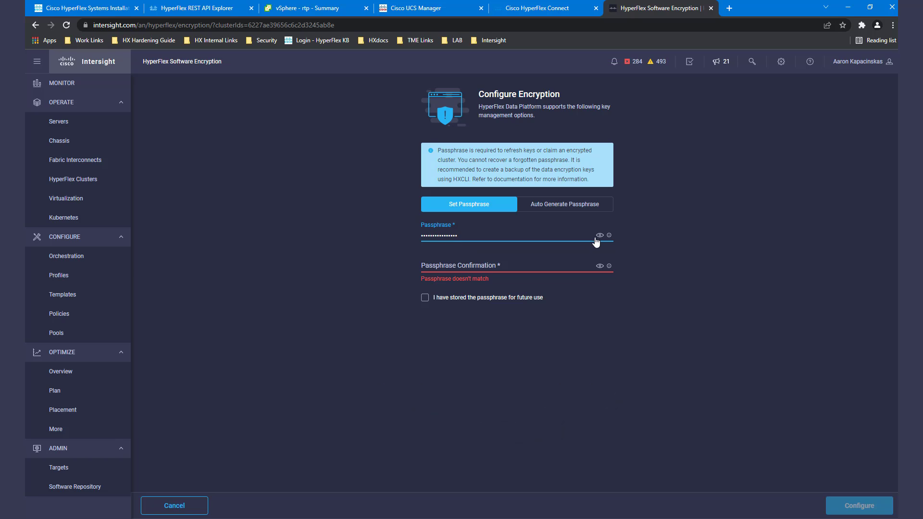
pyautogui.click(599, 235)
pyautogui.click(576, 268)
pyautogui.hotkey('ctrl', 'v')
pyautogui.click(599, 267)
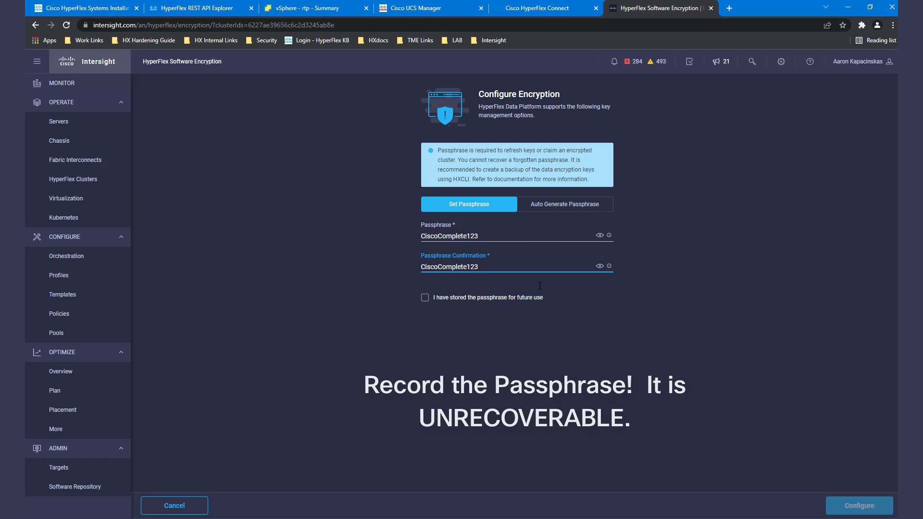
pyautogui.click(426, 301)
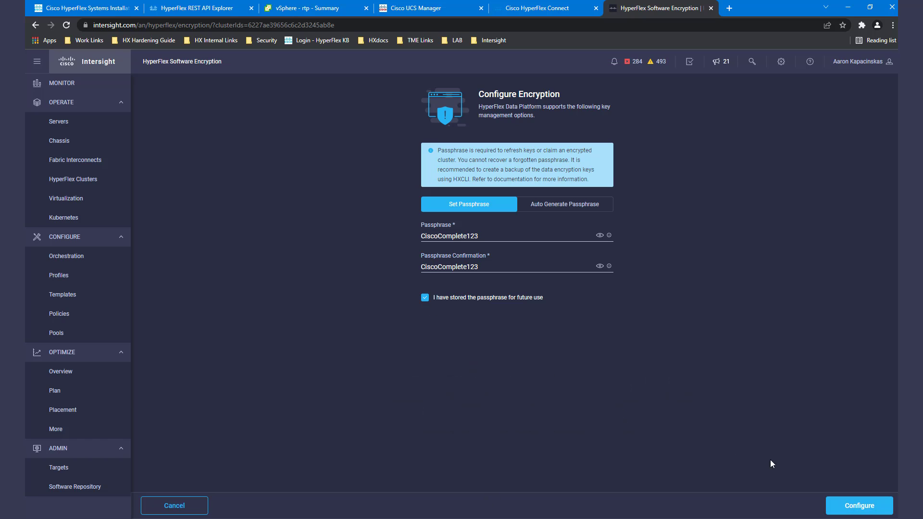
pyautogui.click(870, 509)
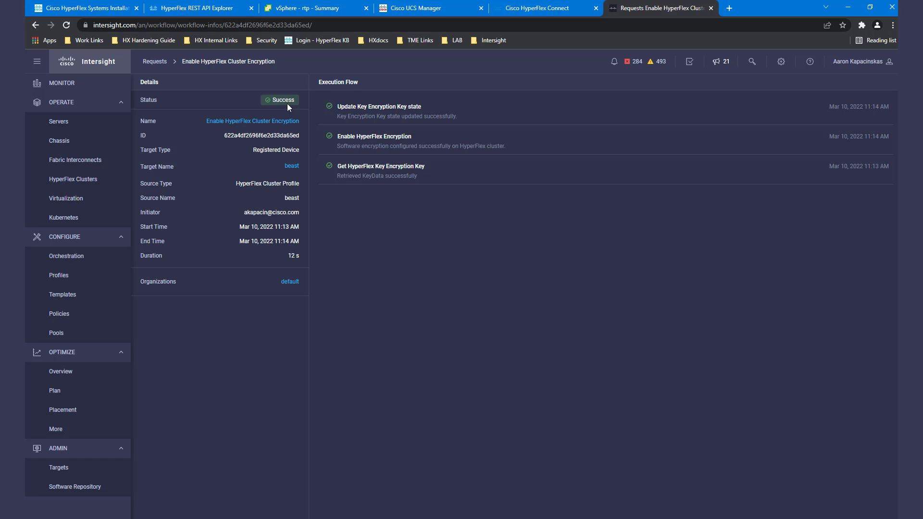
# After confirming the encryption request's Success status, go back to the HyperFlex Clusters list.
pyautogui.click(90, 180)
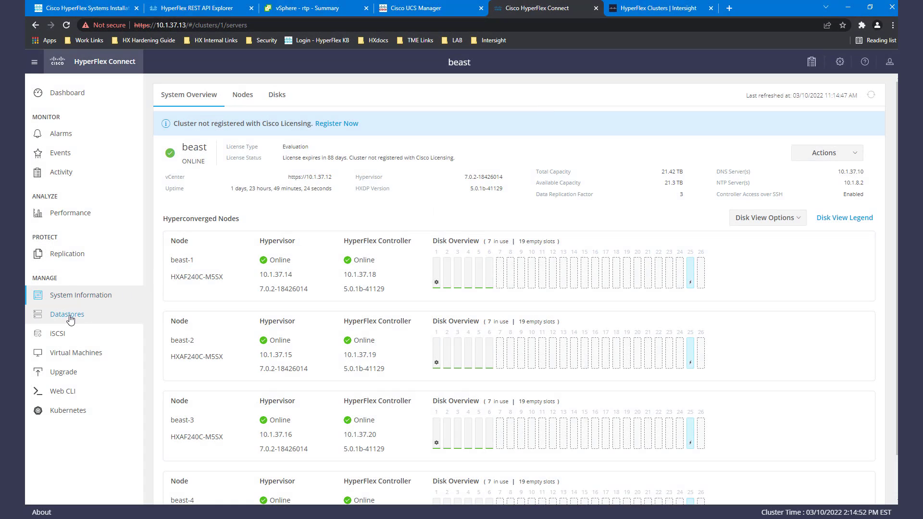
# Create datastore Encrypt1 with size 5 TB and Software Encryption ticked.
pyautogui.click(67, 315)
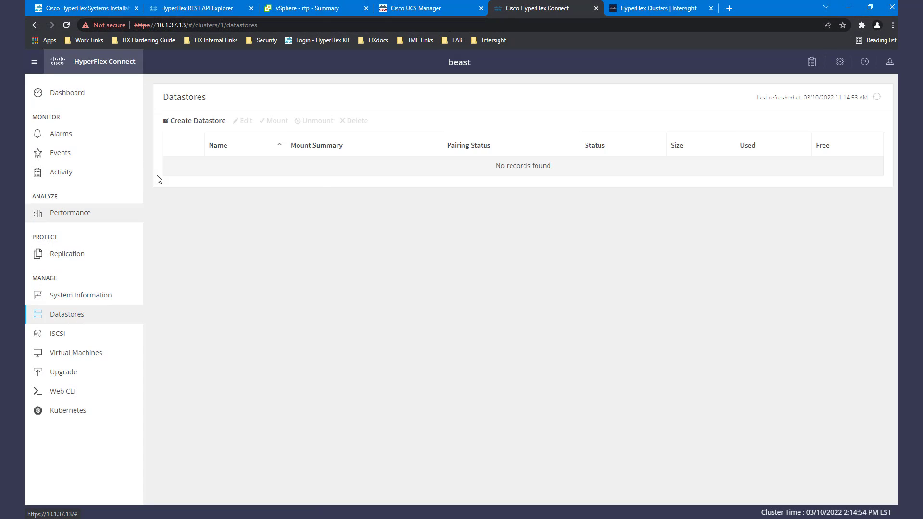
pyautogui.click(190, 121)
pyautogui.write('Encrypt1')
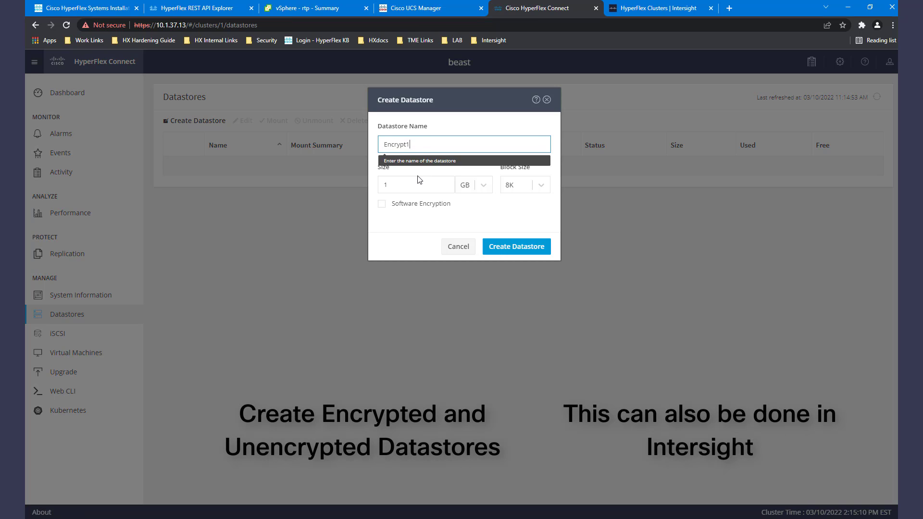
pyautogui.click(435, 186)
pyautogui.scroll(4, 439, 186)
pyautogui.click(483, 185)
pyautogui.click(465, 214)
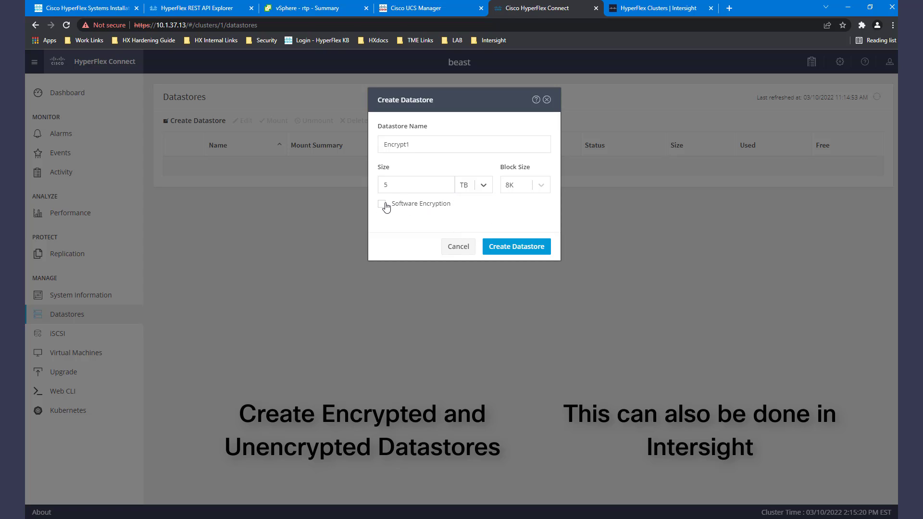
pyautogui.click(382, 205)
pyautogui.click(517, 246)
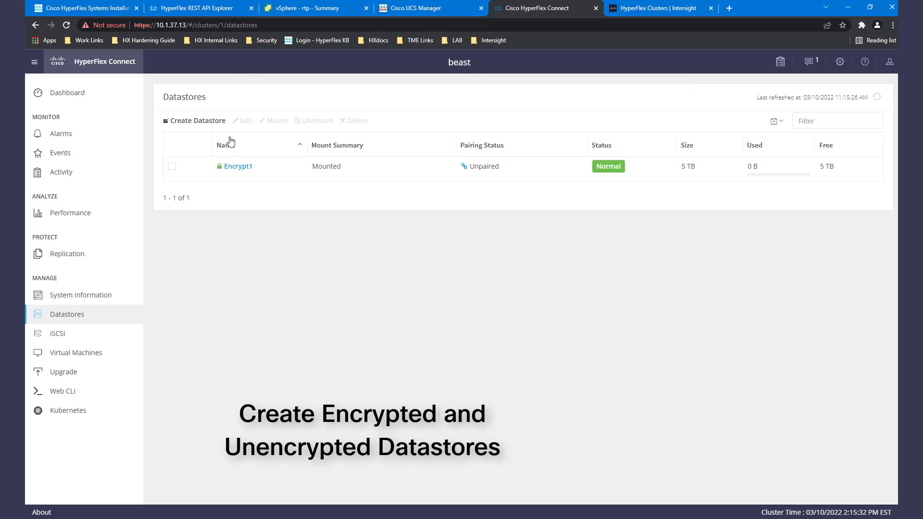
# Create datastore Unencrypt1 with size 5 TB, leaving Software Encryption unticked.
pyautogui.click(218, 122)
pyautogui.doubleClick(401, 182)
pyautogui.write('5')
pyautogui.click(476, 185)
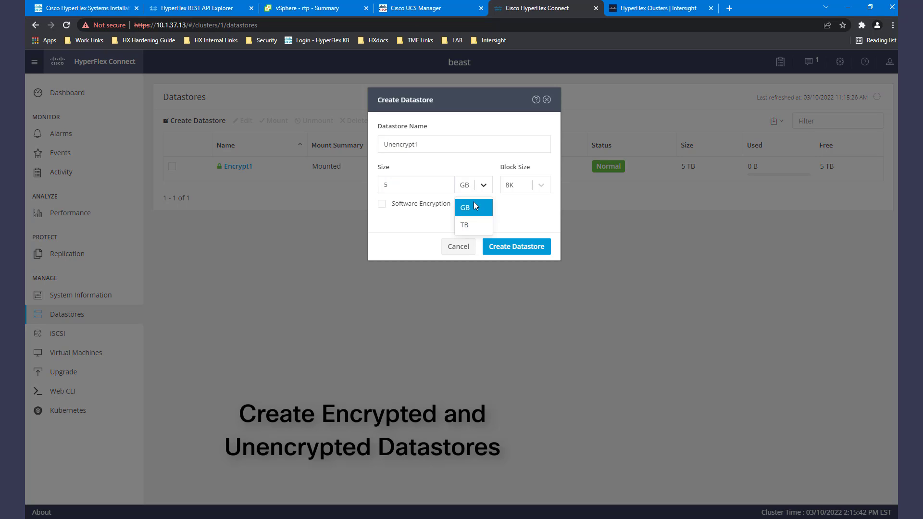
pyautogui.click(465, 223)
pyautogui.click(510, 247)
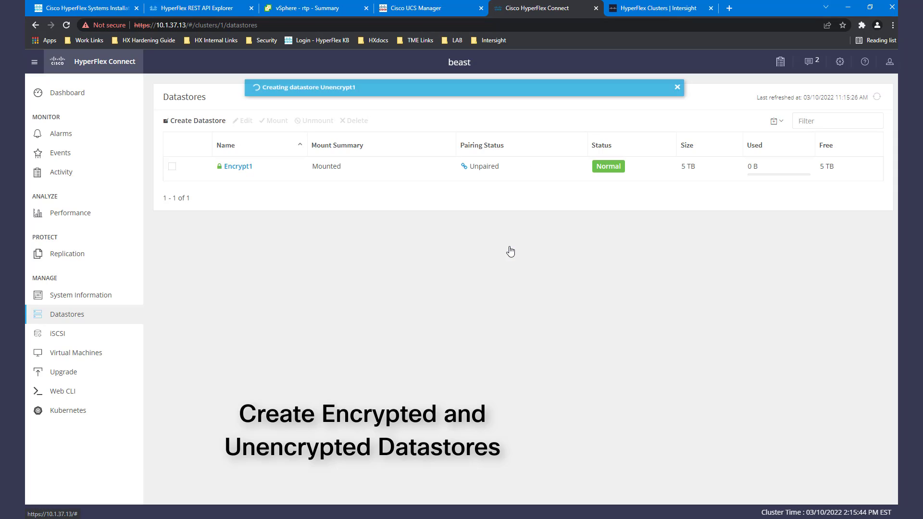